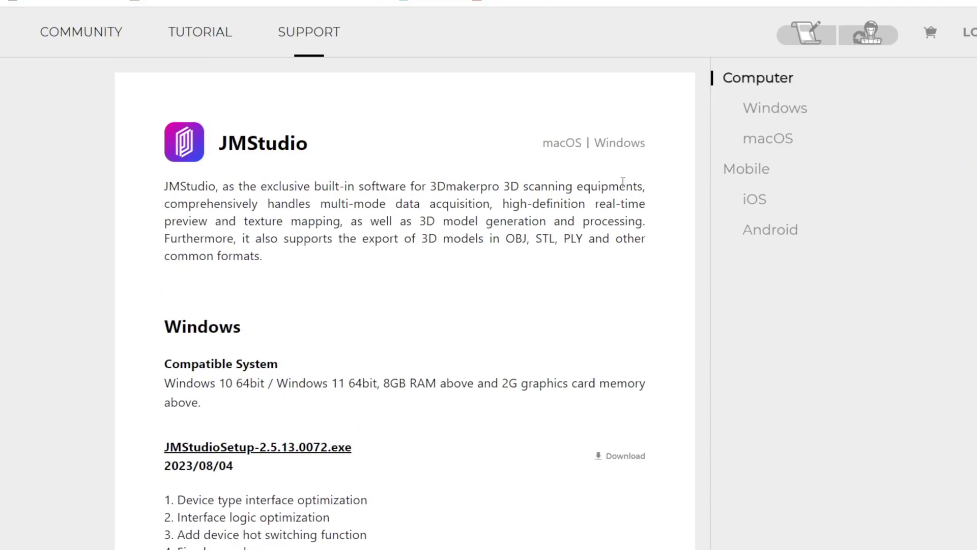
# Scroll the JMStudio support page to the Windows setup .exe list, 2.5.13.0072 down to 2.5.9.0048
pyautogui.scroll(-1, 622, 182)
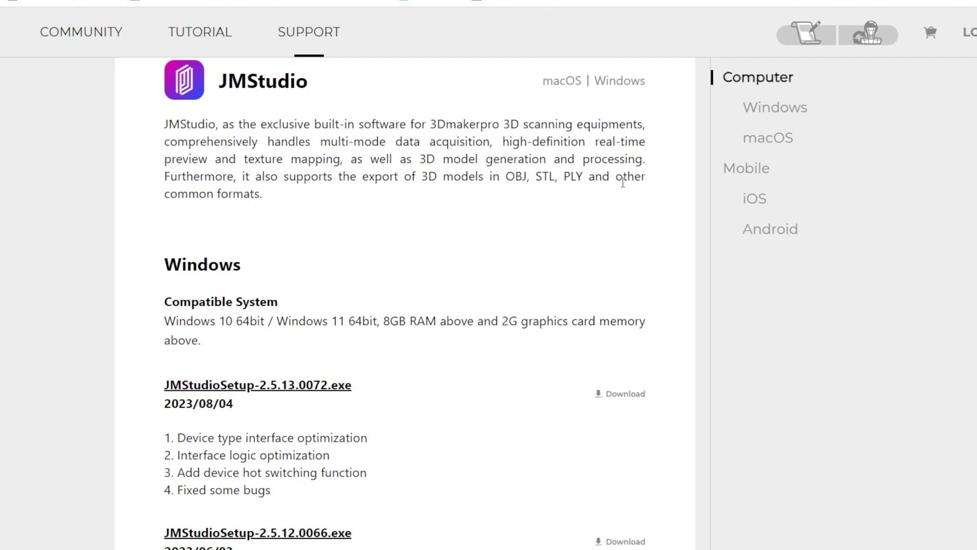
pyautogui.scroll(-6, 622, 184)
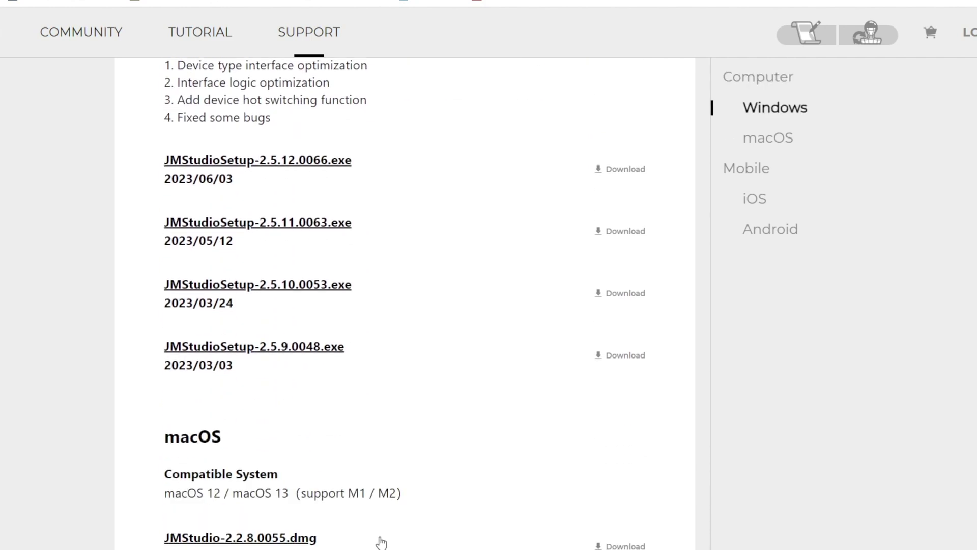
pyautogui.scroll(2, 381, 541)
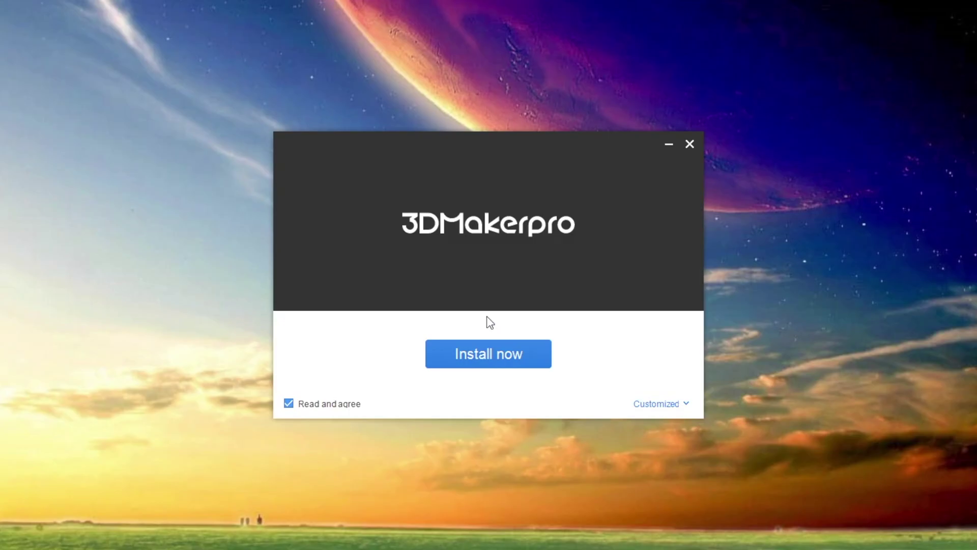
# Start installing JMStudio 2.5.13.0072 from the 3DMakerpro installer window
pyautogui.click(466, 363)
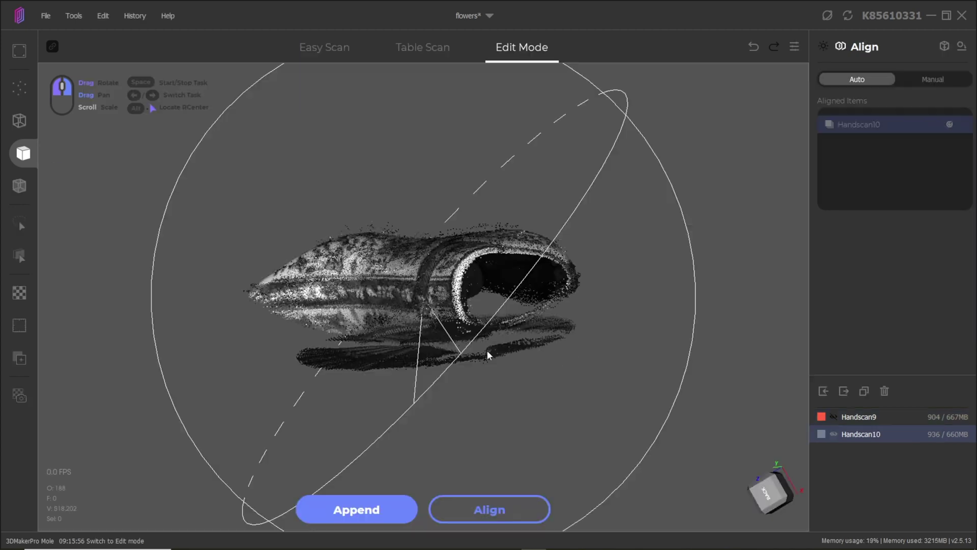
# Delete the stray strip of points beneath the boot in Handscan10
pyautogui.moveTo(487, 350); pyautogui.dragTo(492, 367)
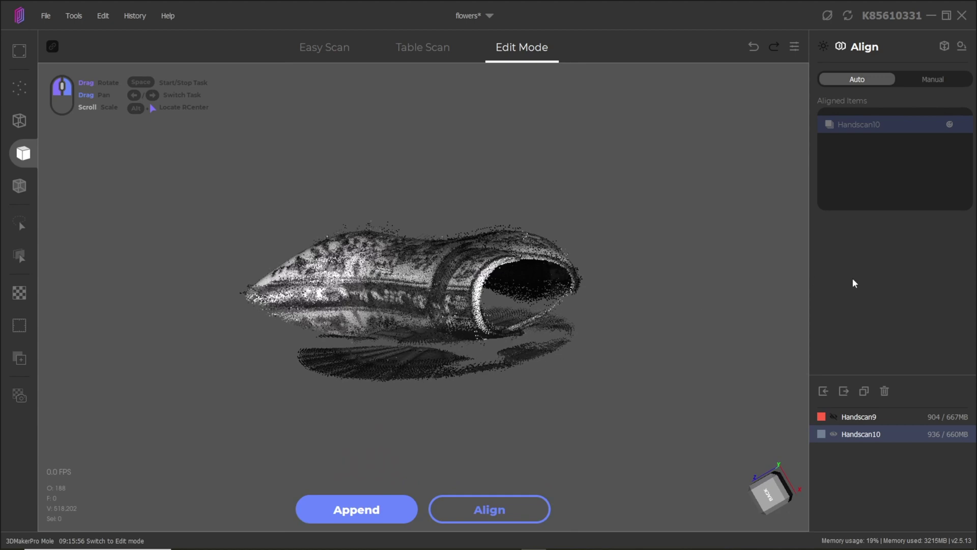
pyautogui.moveTo(465, 290); pyautogui.dragTo(487, 293)
pyautogui.moveTo(459, 332)
pyautogui.keyDown('shift'); pyautogui.mouseDown()
pyautogui.moveTo(387, 324)
pyautogui.moveTo(277, 339)
pyautogui.moveTo(195, 403)
pyautogui.moveTo(568, 500)
pyautogui.moveTo(673, 384)
pyautogui.moveTo(638, 307)
pyautogui.mouseUp(); pyautogui.keyUp('shift')
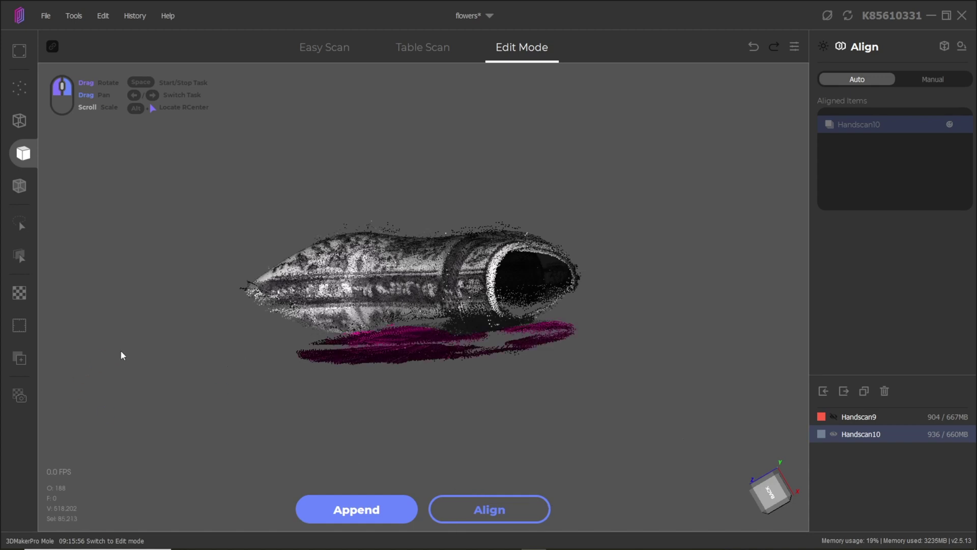
pyautogui.press('Delete')
# Select the leftover strip below the boot, review the cleaned scan, and append a new scan
pyautogui.moveTo(343, 325)
pyautogui.mouseDown()
pyautogui.moveTo(456, 323)
pyautogui.moveTo(578, 340)
pyautogui.moveTo(328, 298)
pyautogui.moveTo(356, 305)
pyautogui.moveTo(336, 326)
pyautogui.mouseUp()
pyautogui.moveTo(218, 371)
pyautogui.mouseDown()
pyautogui.moveTo(369, 427)
pyautogui.moveTo(512, 392)
pyautogui.mouseUp()
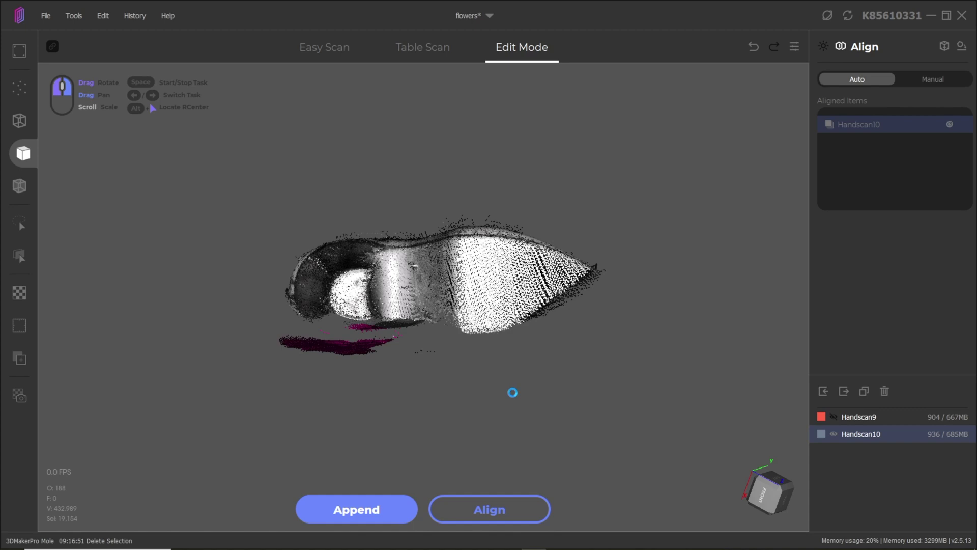
pyautogui.moveTo(254, 266); pyautogui.dragTo(483, 397)
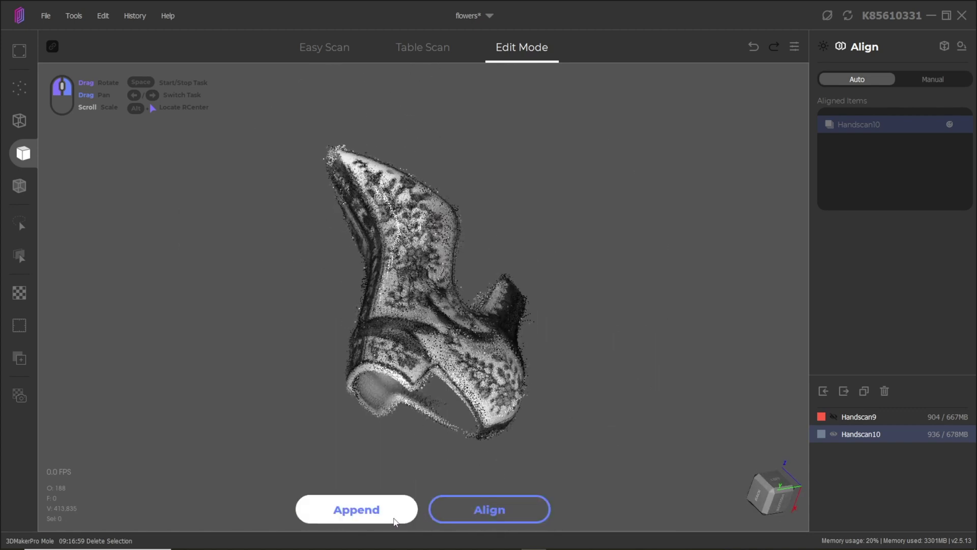
pyautogui.click(368, 514)
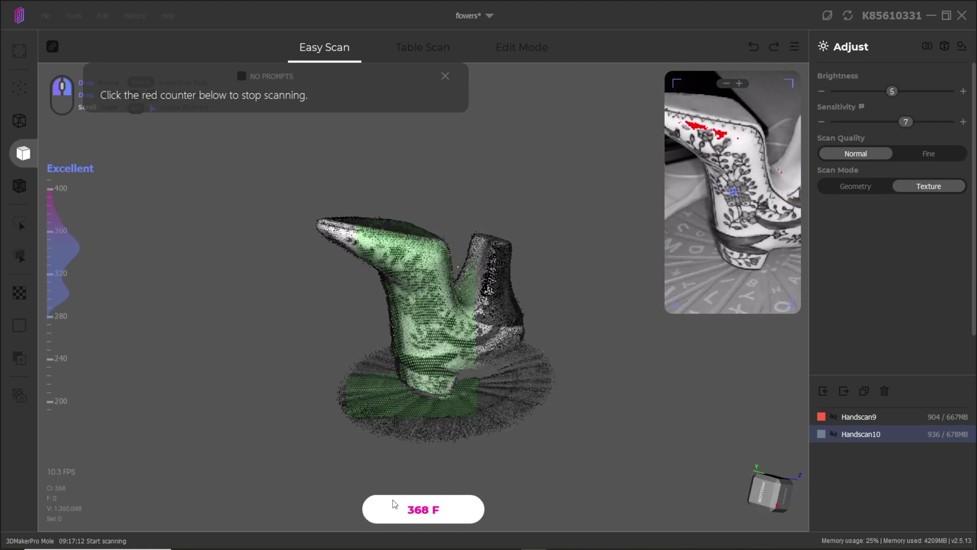
# Lower the scanning brightness to 4 for the new boot hand scan
pyautogui.click(822, 92)
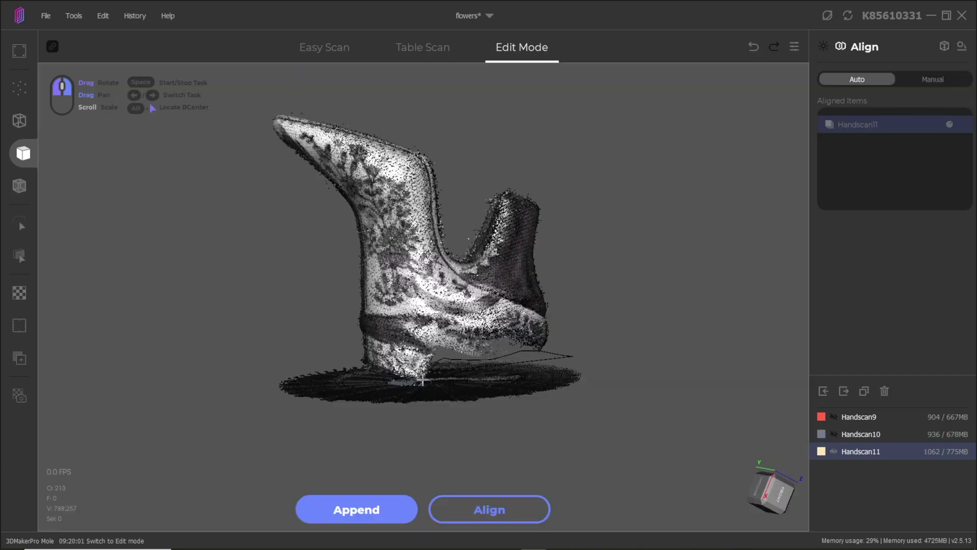
# Delete the scanned base points from under the boot in Handscan11
pyautogui.moveTo(365, 364)
pyautogui.mouseDown()
pyautogui.moveTo(811, 464)
pyautogui.moveTo(737, 379)
pyautogui.mouseUp()
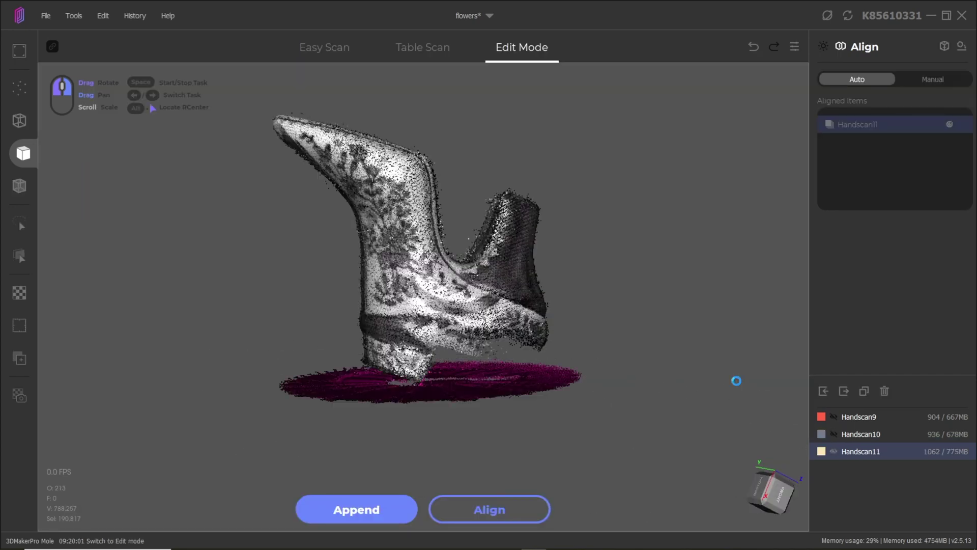
pyautogui.press('Delete')
pyautogui.moveTo(534, 302)
pyautogui.mouseDown()
pyautogui.moveTo(744, 350)
pyautogui.moveTo(387, 362)
pyautogui.moveTo(393, 372)
pyautogui.moveTo(278, 329)
pyautogui.moveTo(217, 322)
pyautogui.moveTo(405, 415)
pyautogui.moveTo(446, 411)
pyautogui.mouseUp()
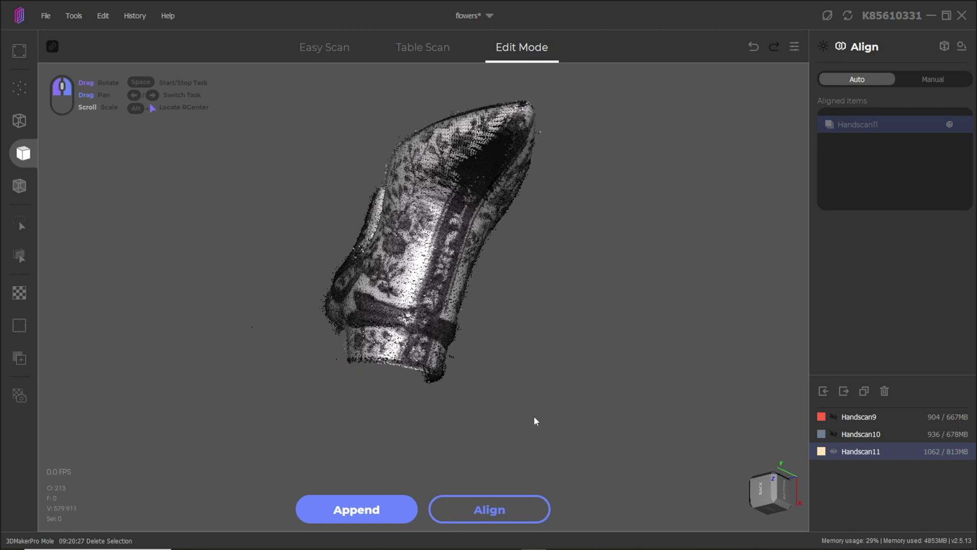
pyautogui.moveTo(440, 417); pyautogui.dragTo(578, 458)
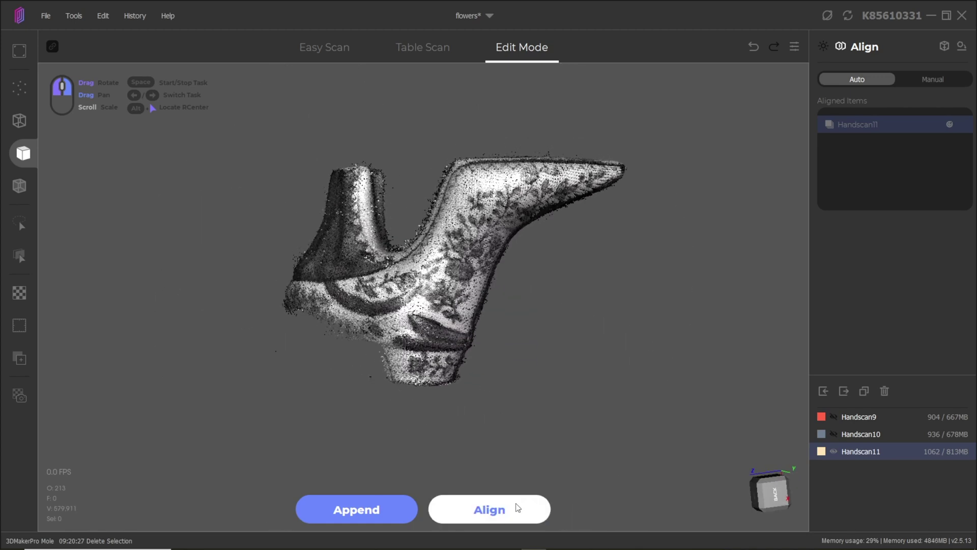
# Show Handscan10 and Handscan9 with Handscan11 and align all three scans
pyautogui.click(833, 433)
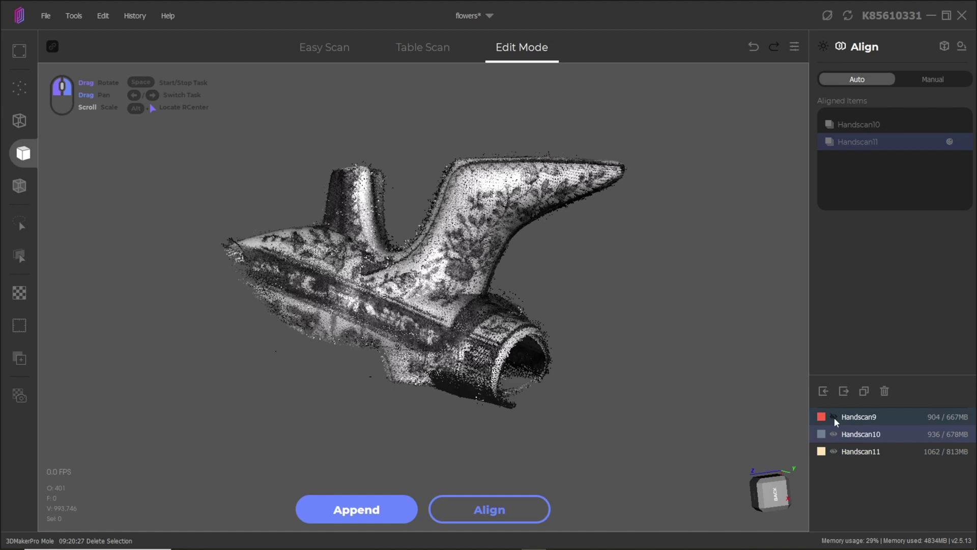
pyautogui.click(833, 417)
pyautogui.moveTo(636, 380); pyautogui.dragTo(711, 408)
pyautogui.click(534, 514)
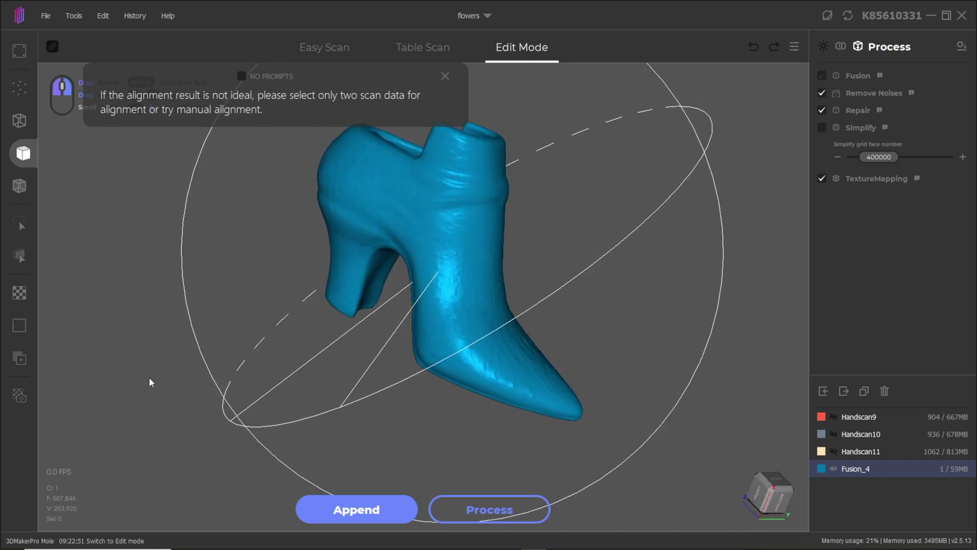
# Orbit and zoom around the fused Fusion_4 boot mesh to inspect its surface
pyautogui.scroll(5, 493, 387)
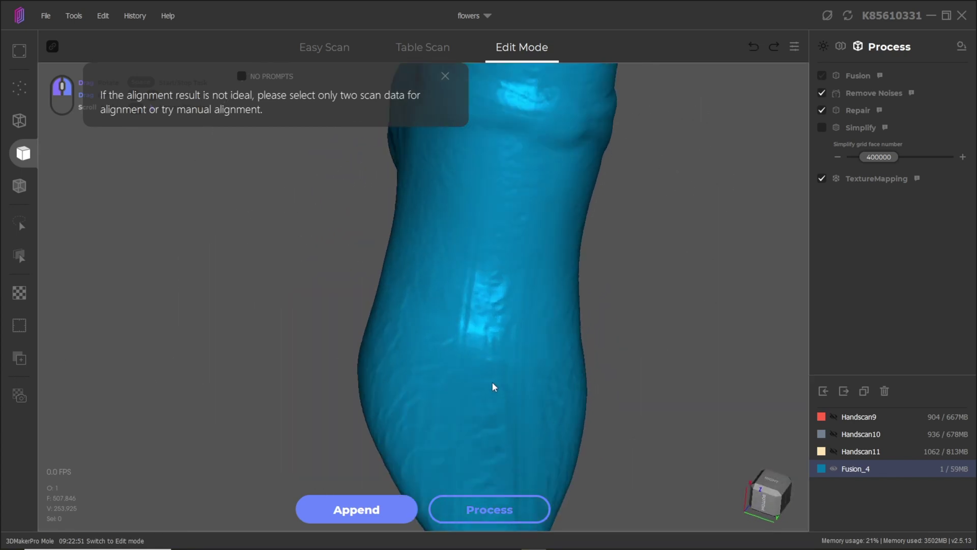
pyautogui.moveTo(584, 400); pyautogui.dragTo(281, 368)
pyautogui.scroll(-5, 285, 368)
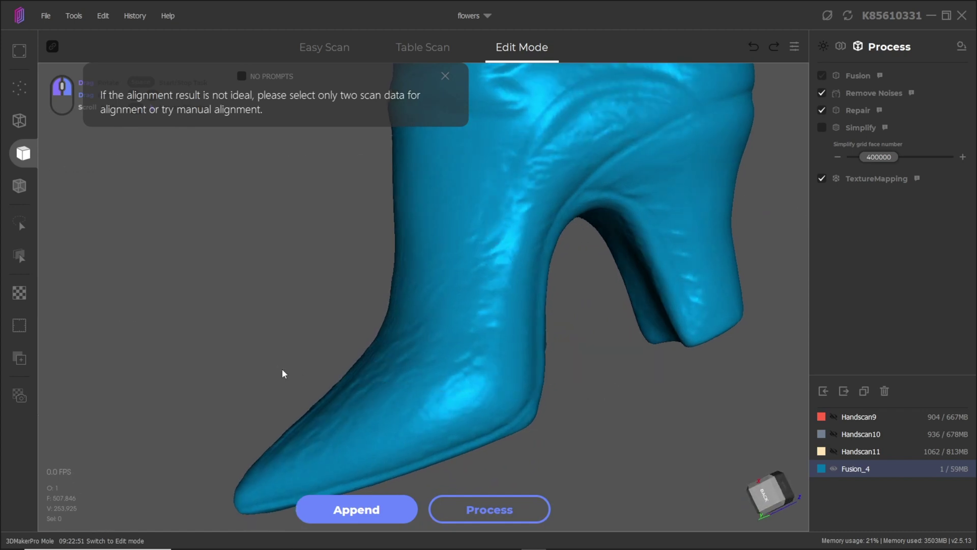
pyautogui.moveTo(573, 415); pyautogui.dragTo(569, 112)
pyautogui.moveTo(349, 342); pyautogui.dragTo(1, 526)
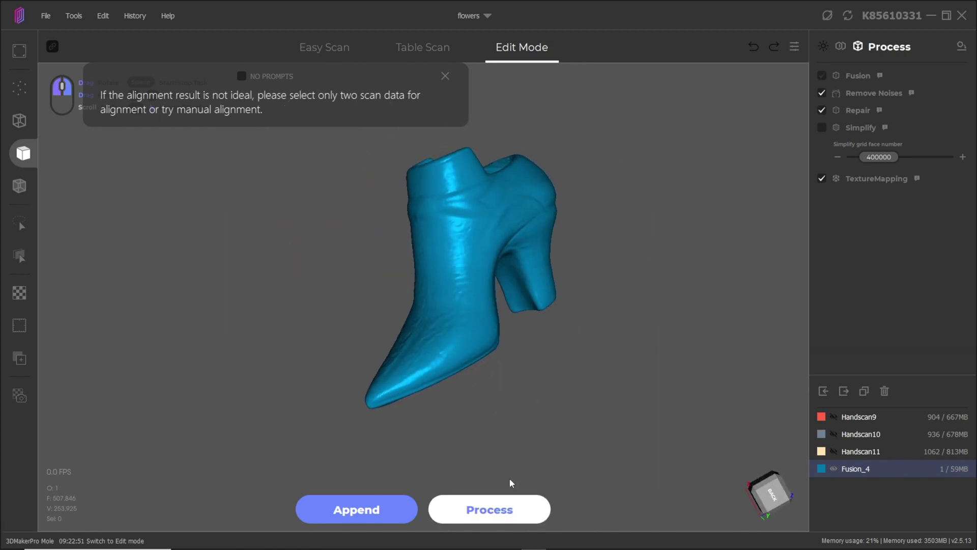
pyautogui.moveTo(509, 477); pyautogui.dragTo(948, 287)
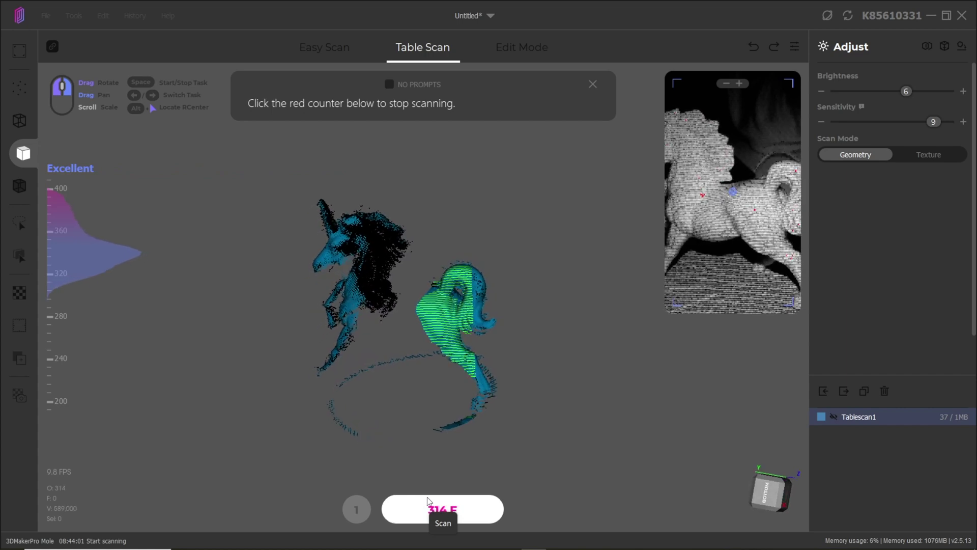
# Stop the second table scan, compare both point clouds, and start capturing Tablescan3
pyautogui.click(428, 506)
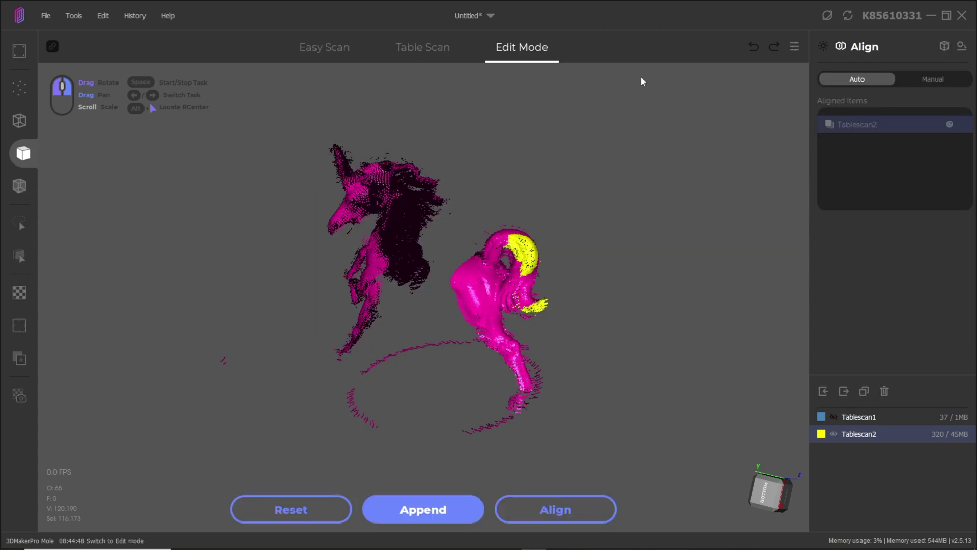
pyautogui.moveTo(524, 336); pyautogui.dragTo(418, 446)
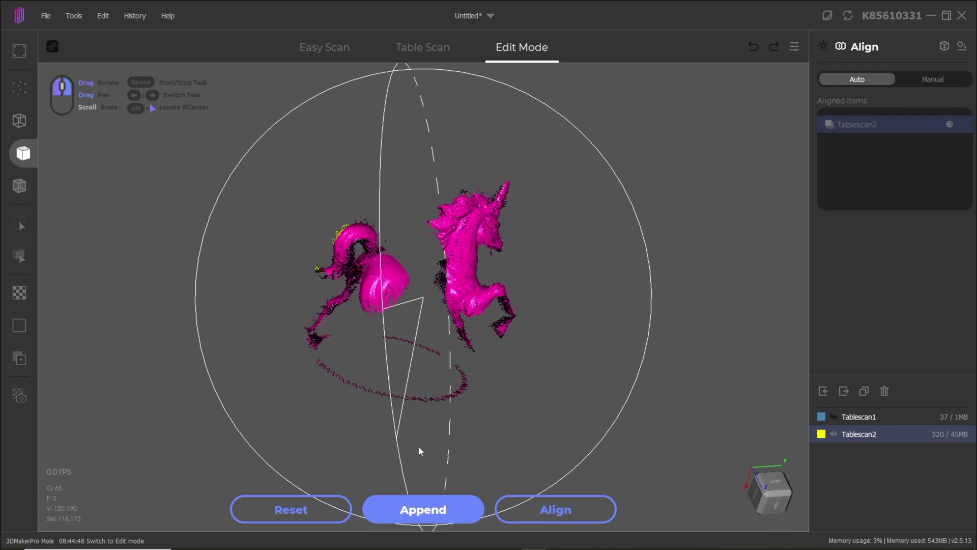
pyautogui.click(425, 509)
pyautogui.click(434, 508)
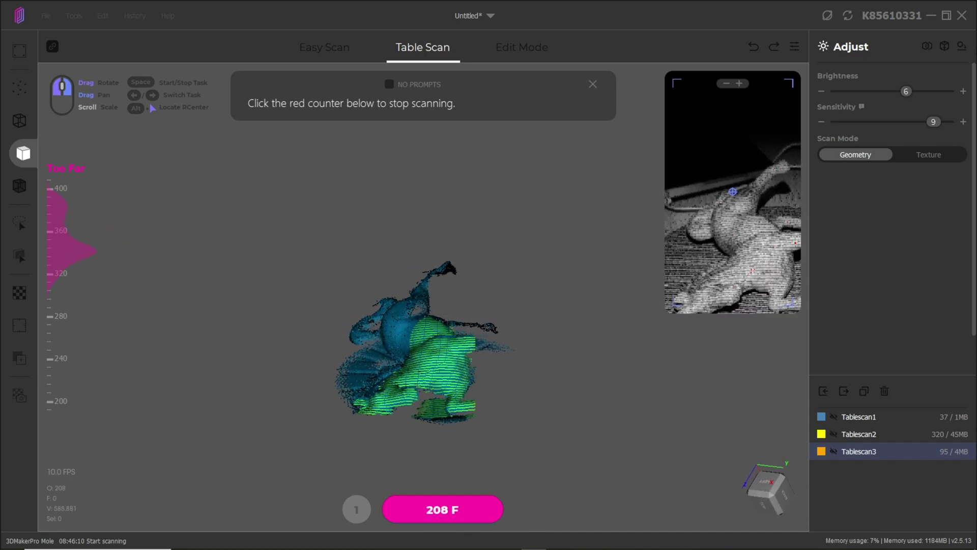
# Raise scan brightness from 6 to 7, then stop the running table scan
pyautogui.click(963, 92)
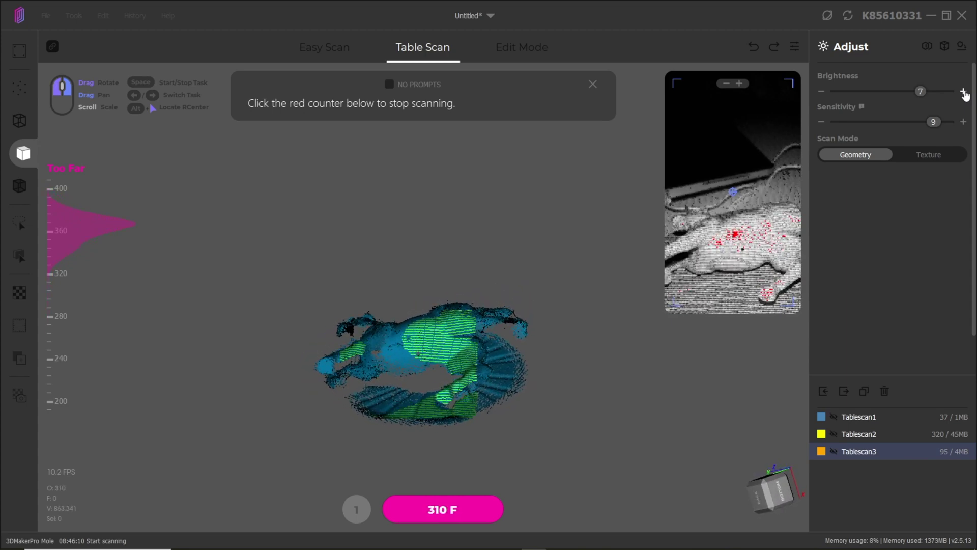
pyautogui.press('space')
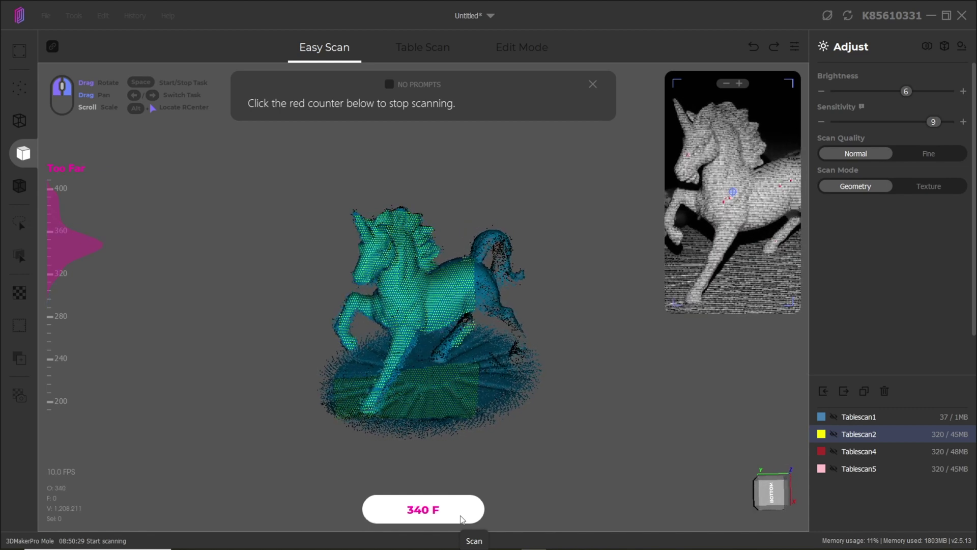
# In Edit Mode, select the turntable disc points under the horse in Handscan6, then rotate to check the base
pyautogui.click(461, 517)
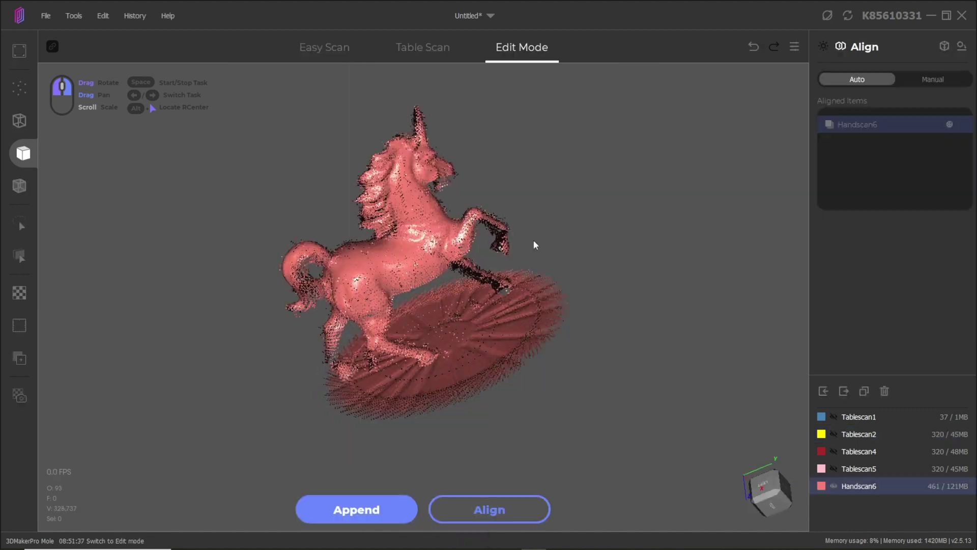
pyautogui.moveTo(533, 240); pyautogui.dragTo(440, 359)
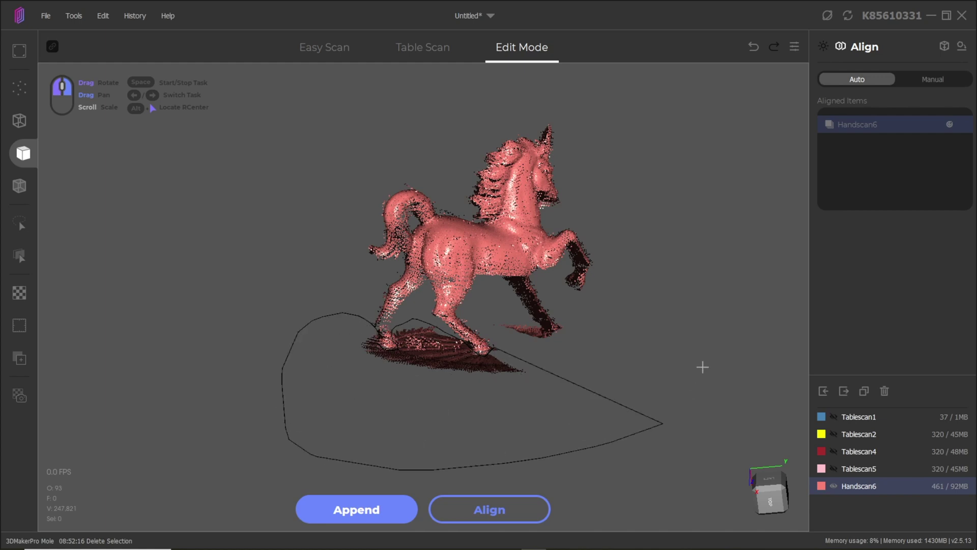
pyautogui.moveTo(702, 361); pyautogui.dragTo(702, 362)
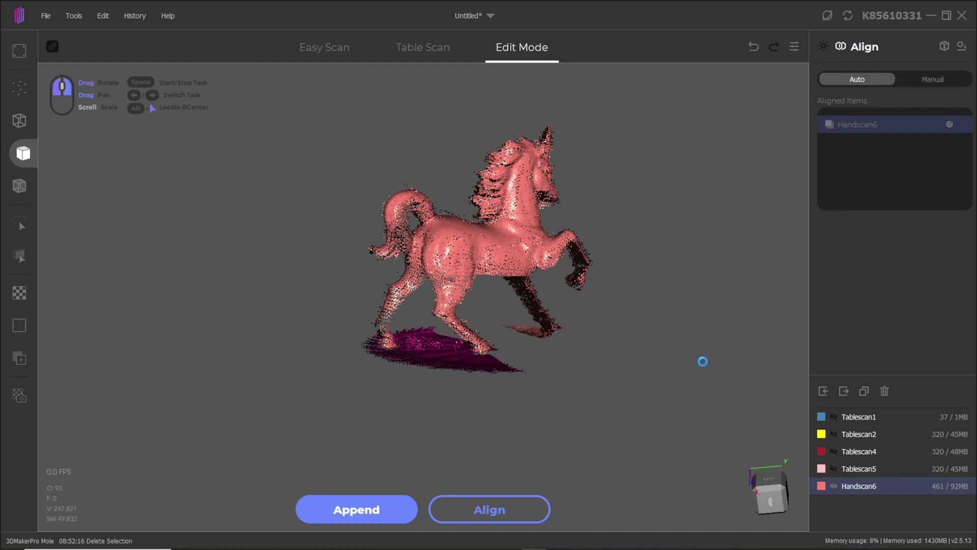
pyautogui.moveTo(440, 342); pyautogui.dragTo(394, 371)
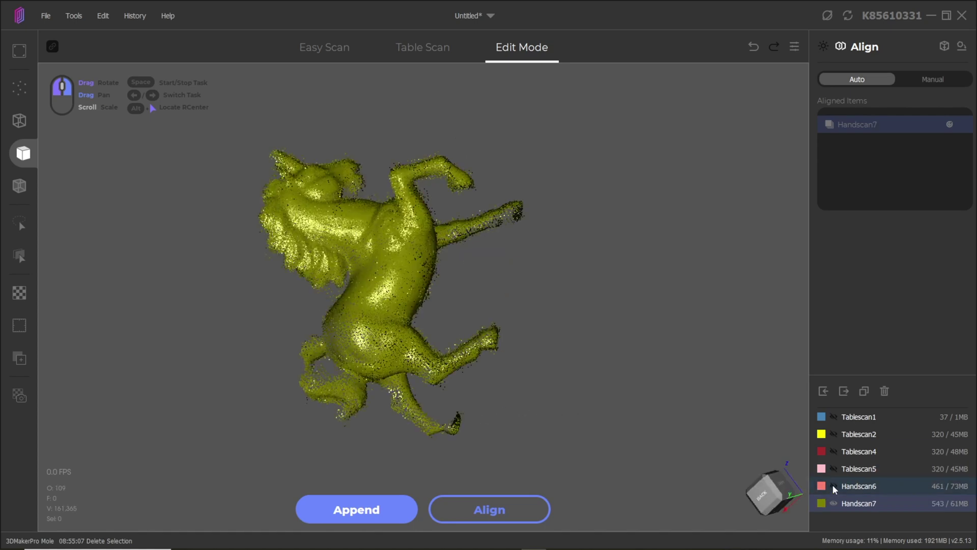
# Include Handscan6 and align it with Handscan7
pyautogui.click(833, 485)
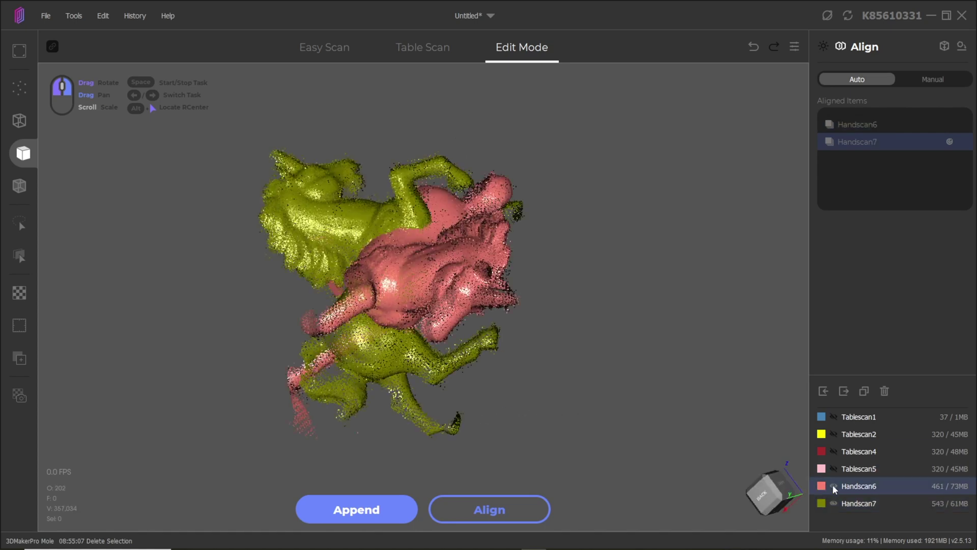
pyautogui.click(489, 513)
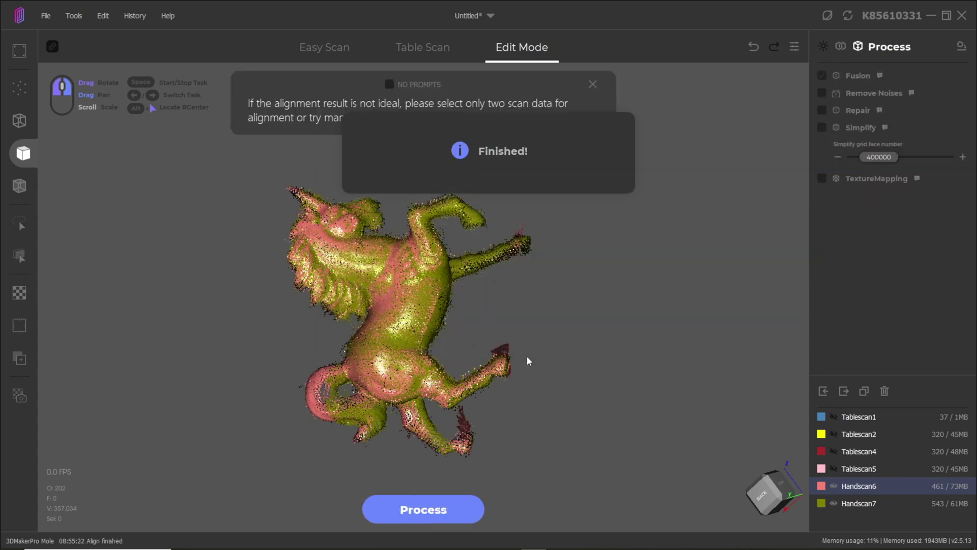
pyautogui.moveTo(500, 319); pyautogui.dragTo(330, 329)
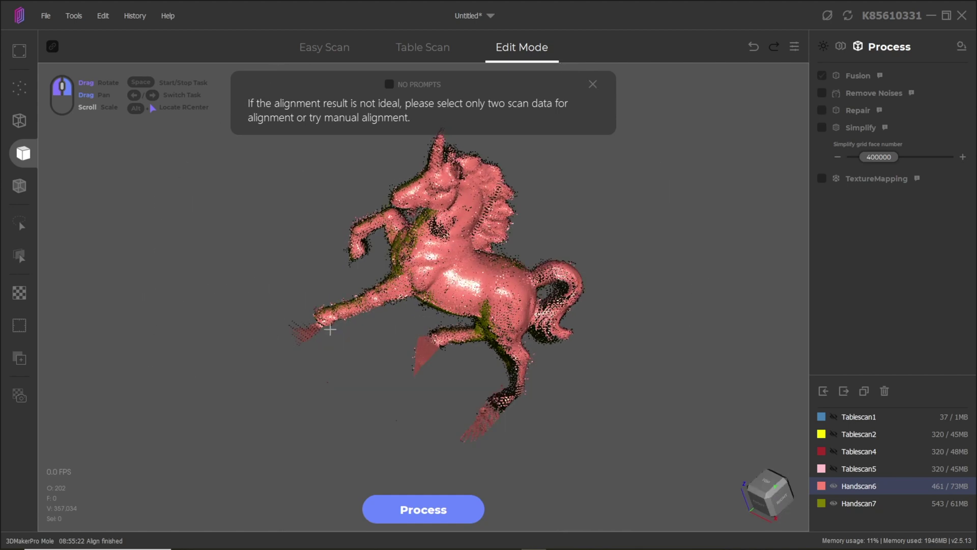
# Delete stray points at the front hoof, hind-leg stub and pink streak, then show Tablescan5
pyautogui.moveTo(268, 322)
pyautogui.mouseDown()
pyautogui.moveTo(256, 370)
pyautogui.moveTo(358, 378)
pyautogui.mouseUp()
pyautogui.press('Delete')
pyautogui.moveTo(425, 329)
pyautogui.mouseDown()
pyautogui.moveTo(372, 409)
pyautogui.moveTo(419, 409)
pyautogui.moveTo(458, 374)
pyautogui.mouseUp()
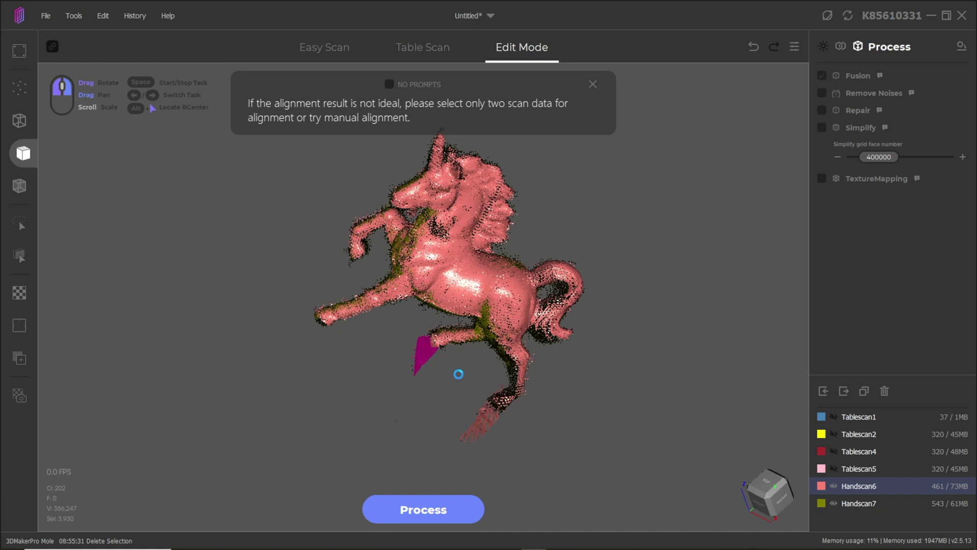
pyautogui.press('Delete')
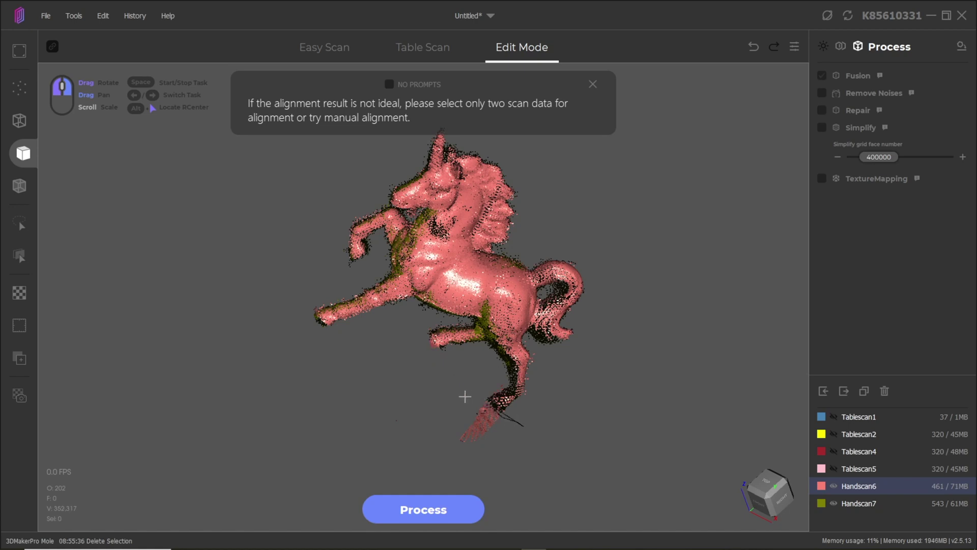
pyautogui.moveTo(465, 396)
pyautogui.mouseDown()
pyautogui.moveTo(457, 455)
pyautogui.moveTo(525, 462)
pyautogui.mouseUp()
pyautogui.press('Delete')
pyautogui.click(835, 468)
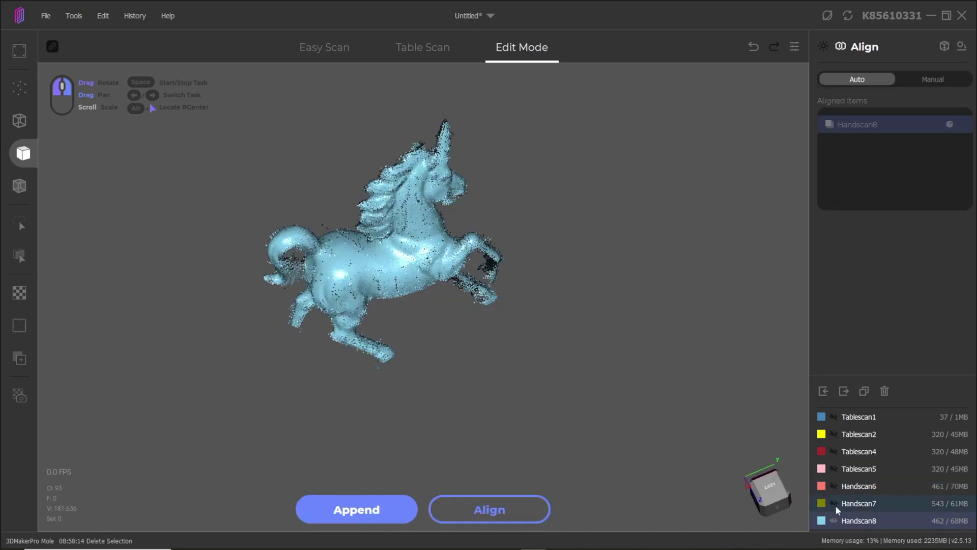
# Align Handscan6, Handscan7 and Handscan8, then orbit the combined unicorn to check the fit
pyautogui.click(834, 504)
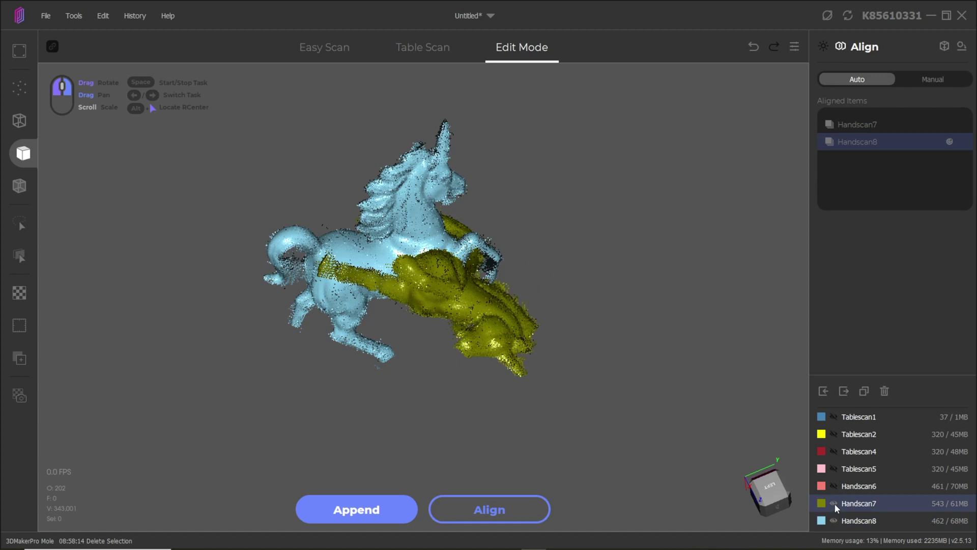
pyautogui.click(833, 486)
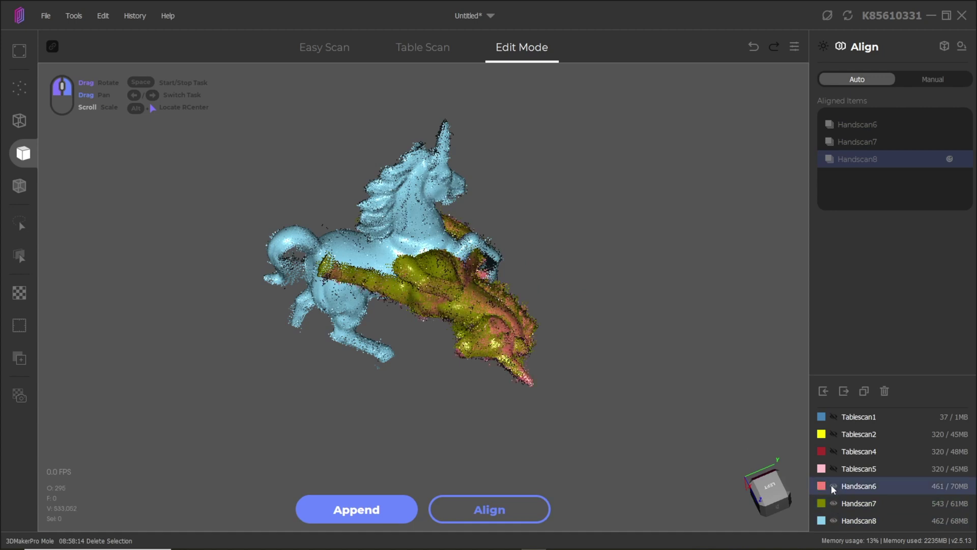
pyautogui.click(541, 508)
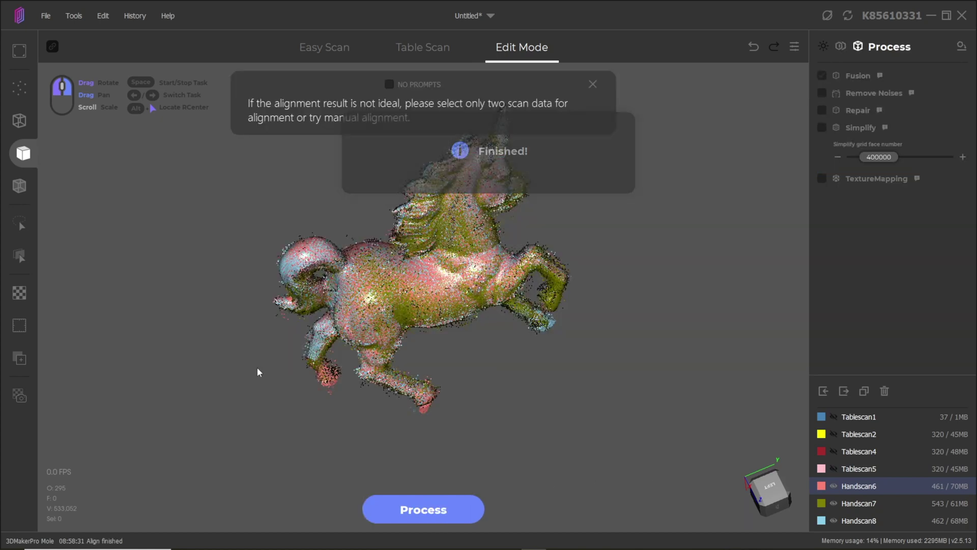
pyautogui.moveTo(257, 368); pyautogui.dragTo(646, 445)
pyautogui.moveTo(491, 390); pyautogui.dragTo(590, 366)
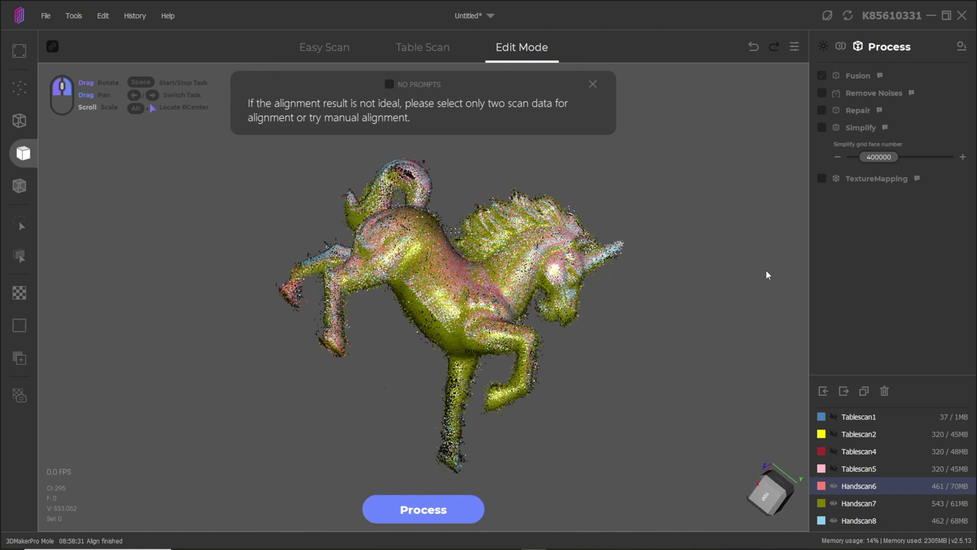
pyautogui.moveTo(768, 275); pyautogui.dragTo(571, 274)
pyautogui.moveTo(698, 227); pyautogui.dragTo(719, 270)
pyautogui.moveTo(675, 207); pyautogui.dragTo(681, 234)
pyautogui.moveTo(190, 219); pyautogui.dragTo(315, 244)
# Name the project Unicorn and start processing the aligned scan data
pyautogui.press('space')
pyautogui.write('Unicorn')
pyautogui.press('Return')
pyautogui.click(591, 330)
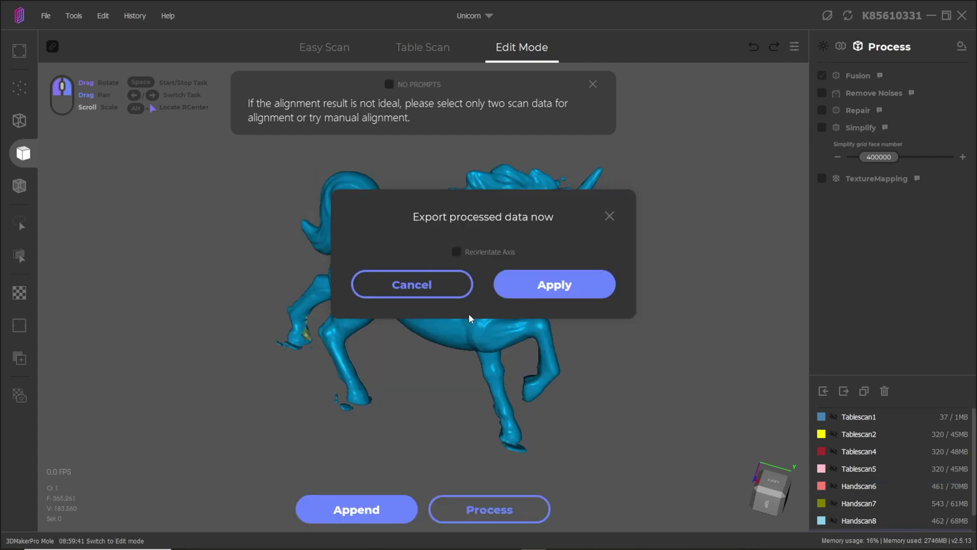
# Select the stray floating fragments around the fused unicorn's hooves and front legs
pyautogui.moveTo(469, 314); pyautogui.dragTo(314, 371)
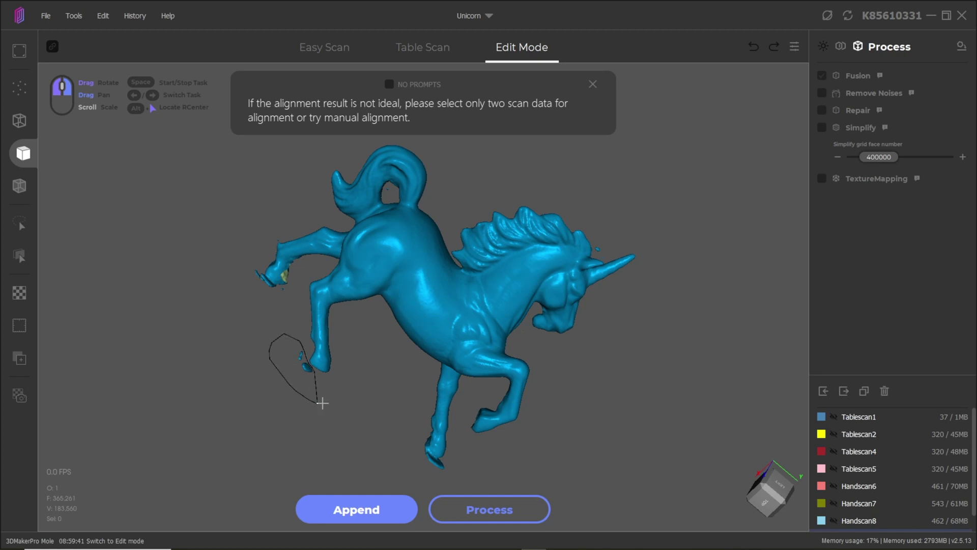
pyautogui.moveTo(322, 403); pyautogui.dragTo(322, 403)
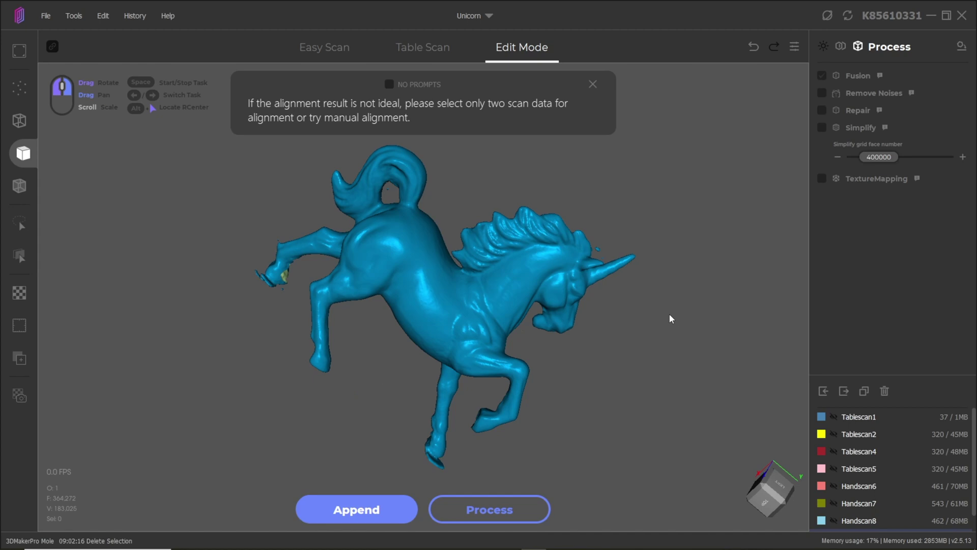
pyautogui.scroll(3, 294, 314)
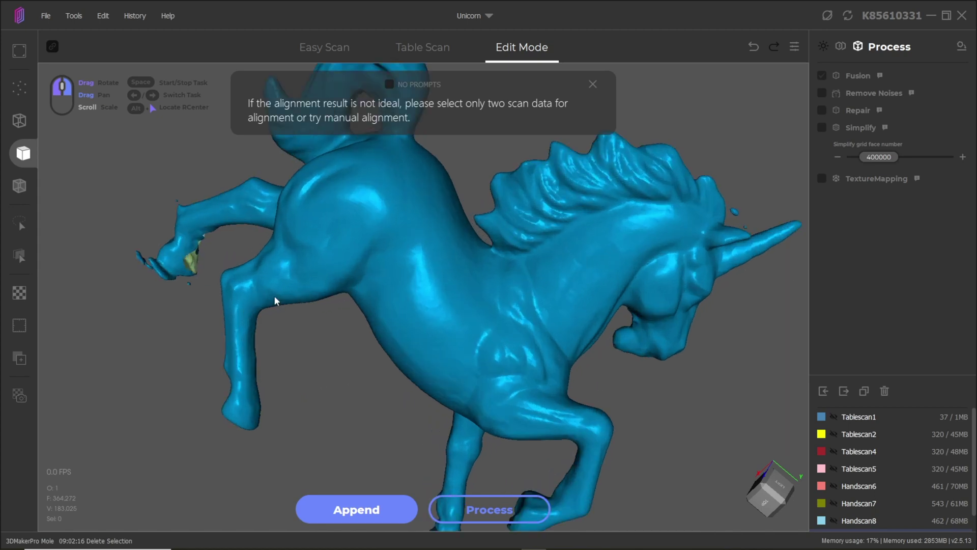
pyautogui.moveTo(213, 319); pyautogui.dragTo(242, 334)
pyautogui.scroll(-2, 229, 321)
pyautogui.scroll(1, 331, 300)
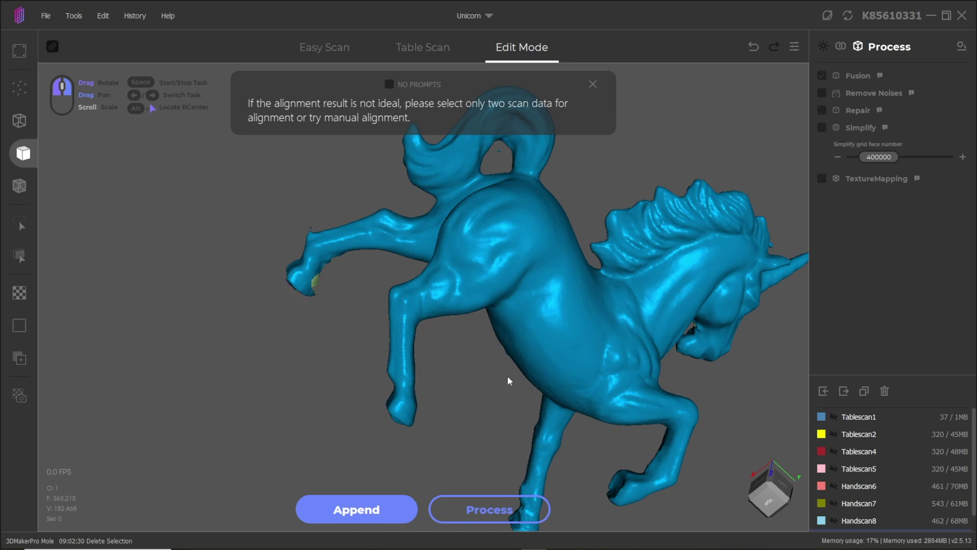
pyautogui.moveTo(508, 376); pyautogui.dragTo(475, 397)
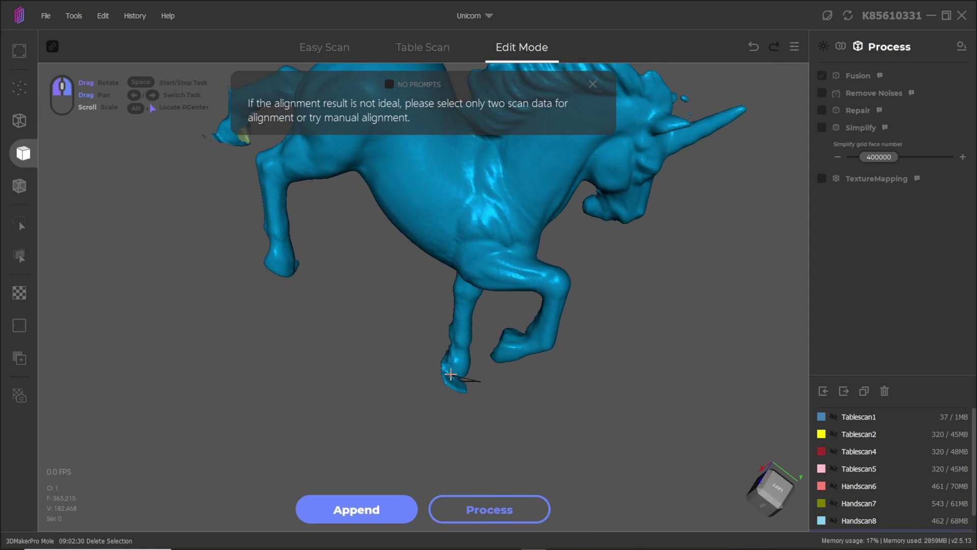
pyautogui.moveTo(474, 433); pyautogui.dragTo(529, 423)
# Select and delete the floating blobs beside the unicorn's horn
pyautogui.moveTo(355, 273); pyautogui.dragTo(649, 309)
pyautogui.scroll(5, 688, 147)
pyautogui.moveTo(689, 151); pyautogui.dragTo(453, 255, button='right')
pyautogui.moveTo(631, 210); pyautogui.dragTo(632, 177)
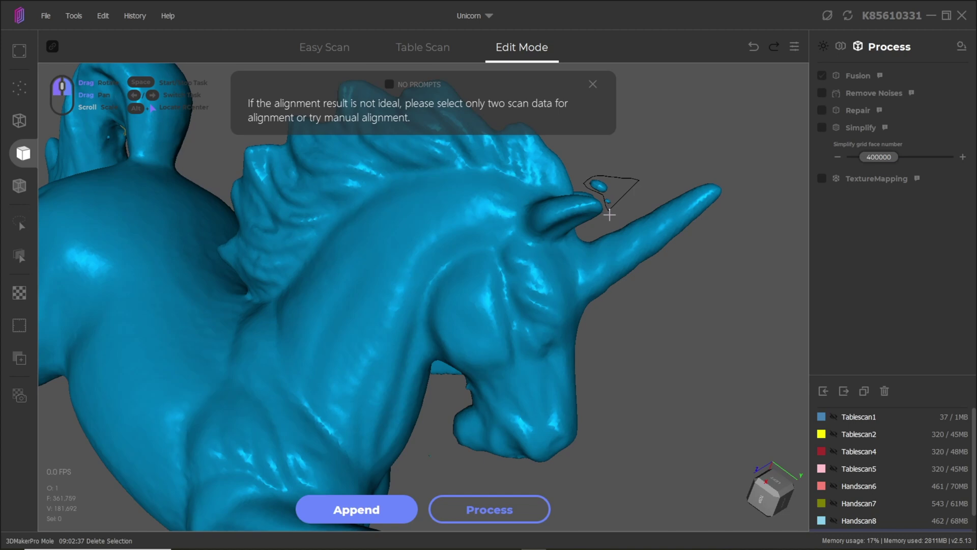
pyautogui.moveTo(609, 214); pyautogui.dragTo(621, 203)
pyautogui.press('Delete')
pyautogui.scroll(-10, 548, 240)
# Stand the cleaned unicorn upright in side profile and frame it in the X/Y/Z ruler box
pyautogui.moveTo(615, 337)
pyautogui.mouseDown()
pyautogui.moveTo(451, 306)
pyautogui.moveTo(600, 335)
pyautogui.mouseUp()
pyautogui.moveTo(518, 305); pyautogui.dragTo(536, 243)
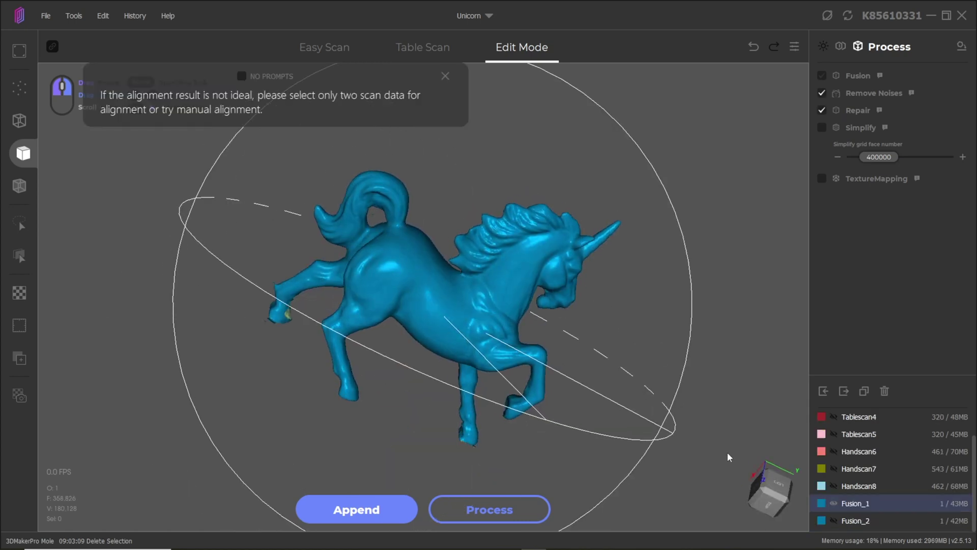
pyautogui.moveTo(671, 326); pyautogui.dragTo(605, 393)
pyautogui.scroll(-5, 658, 396)
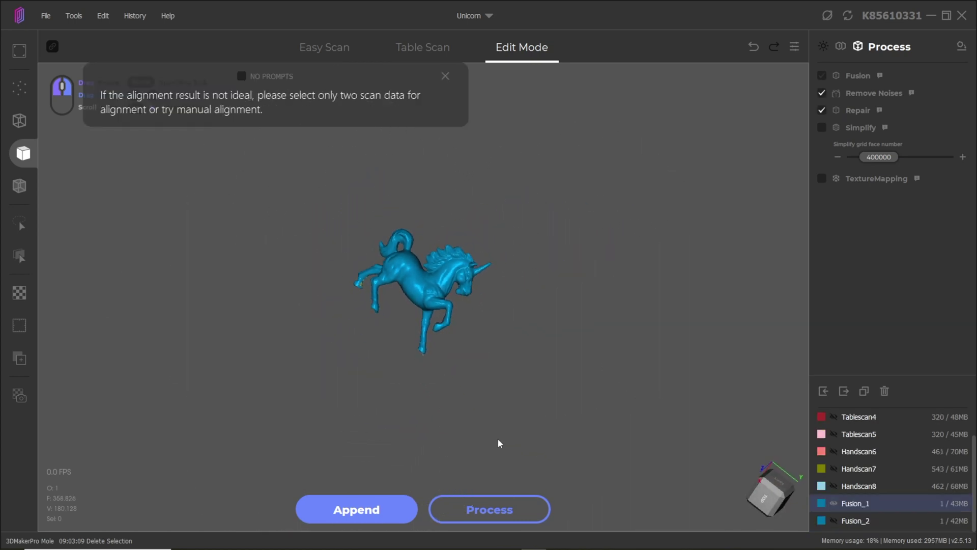
pyautogui.moveTo(498, 438); pyautogui.dragTo(613, 316)
pyautogui.scroll(5, 467, 275)
pyautogui.moveTo(467, 275); pyautogui.dragTo(656, 360)
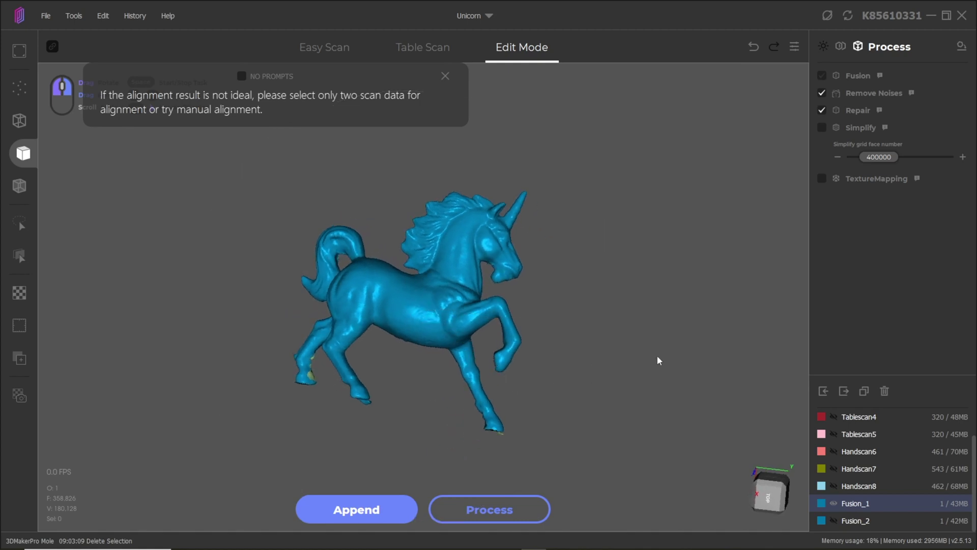
pyautogui.click(25, 300)
pyautogui.click(24, 325)
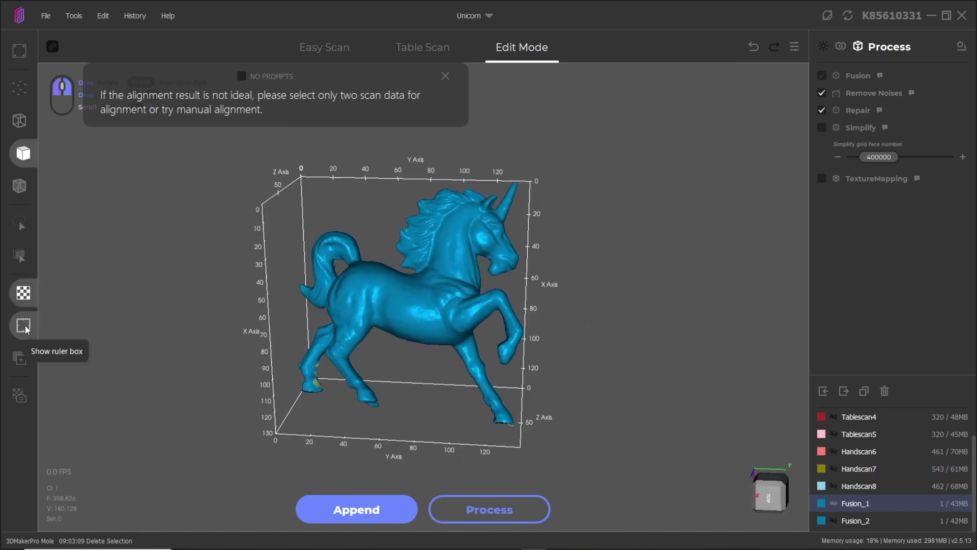